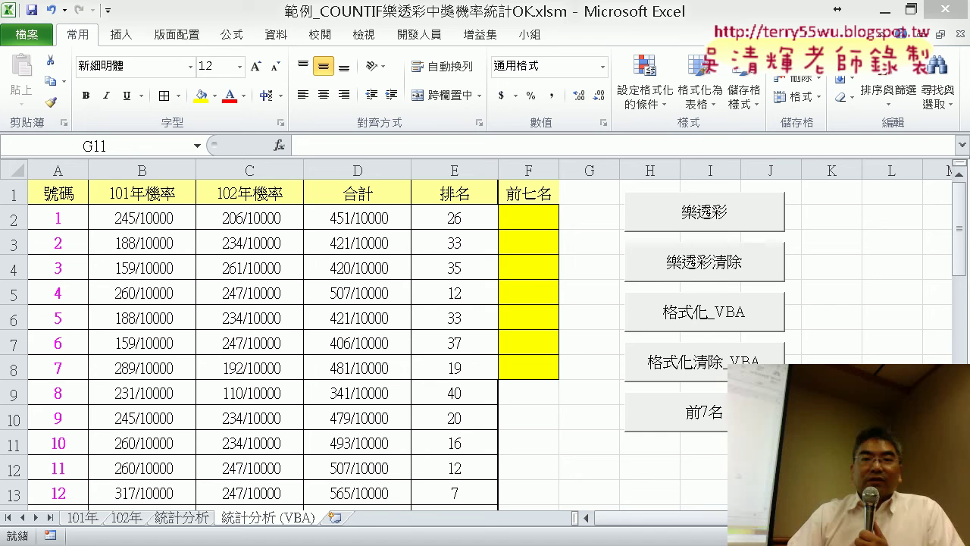
Run the 樂透彩清除 macro to empty columns B–E of the 統計分析 sheet.
left_click(719, 273)
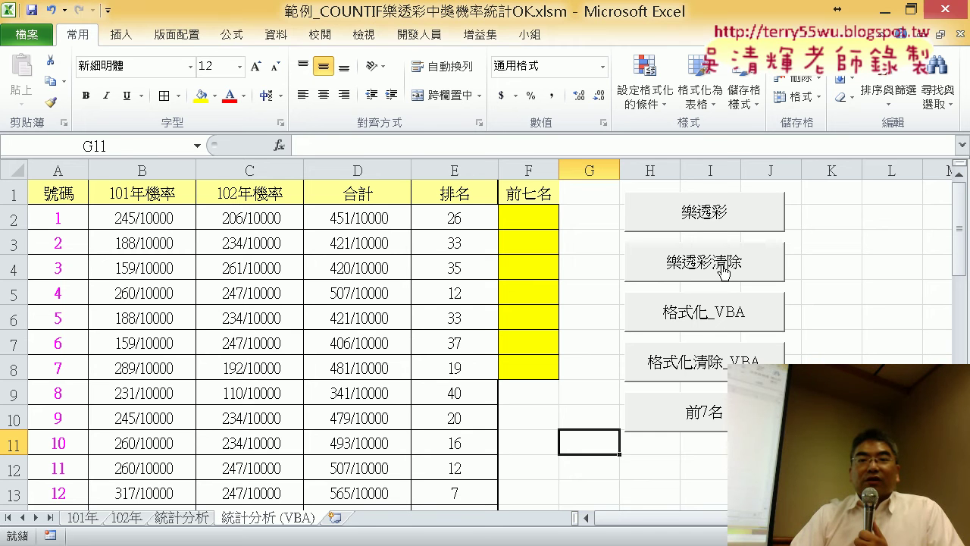
left_click(724, 273)
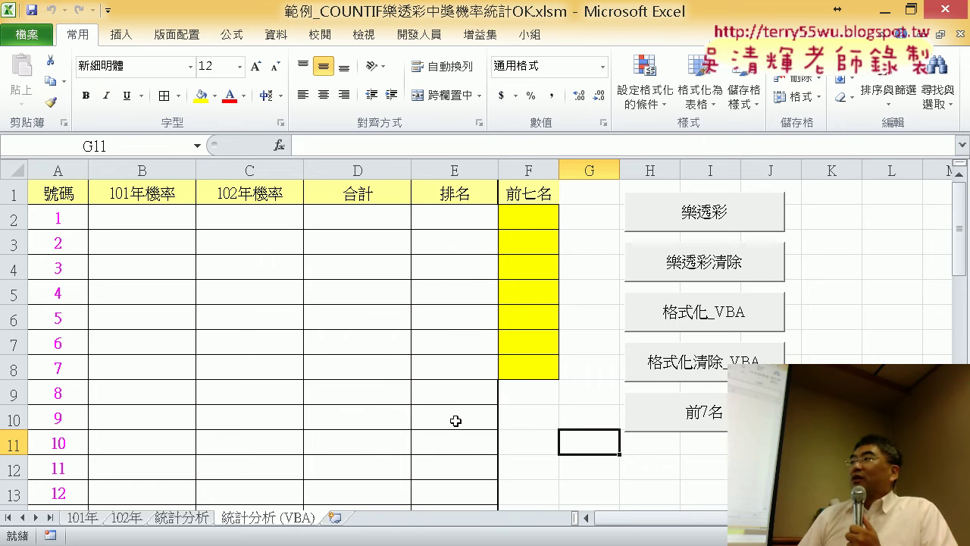
Run the 樂透彩 macro to regenerate the 101/102 rates, totals and ranks, then select the 排名 column.
left_click(706, 216)
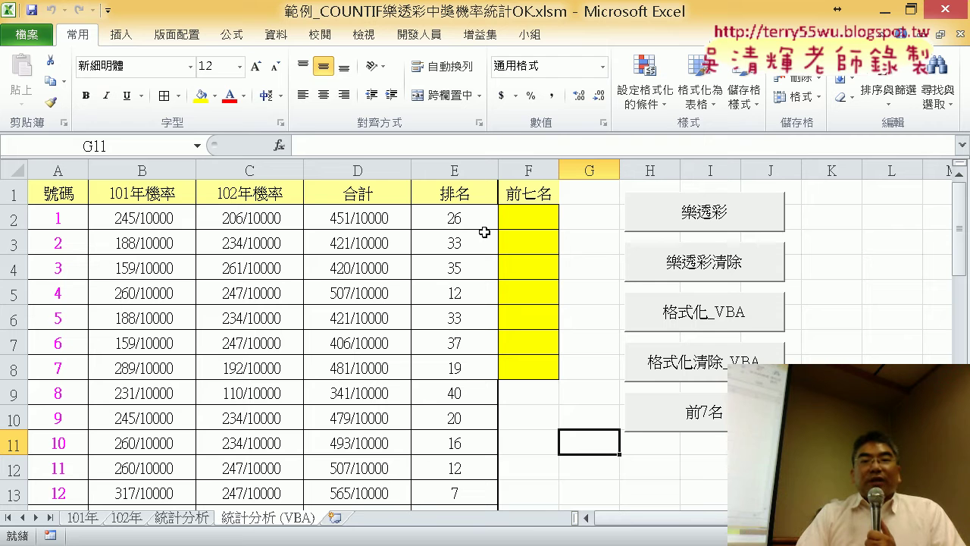
left_click(460, 173)
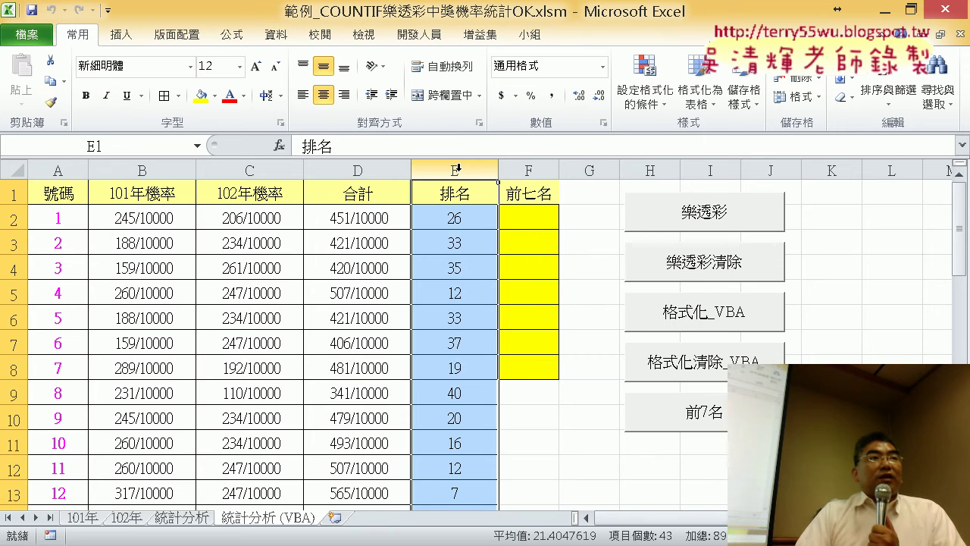
Select the entire 號碼 column A.
left_click(59, 170)
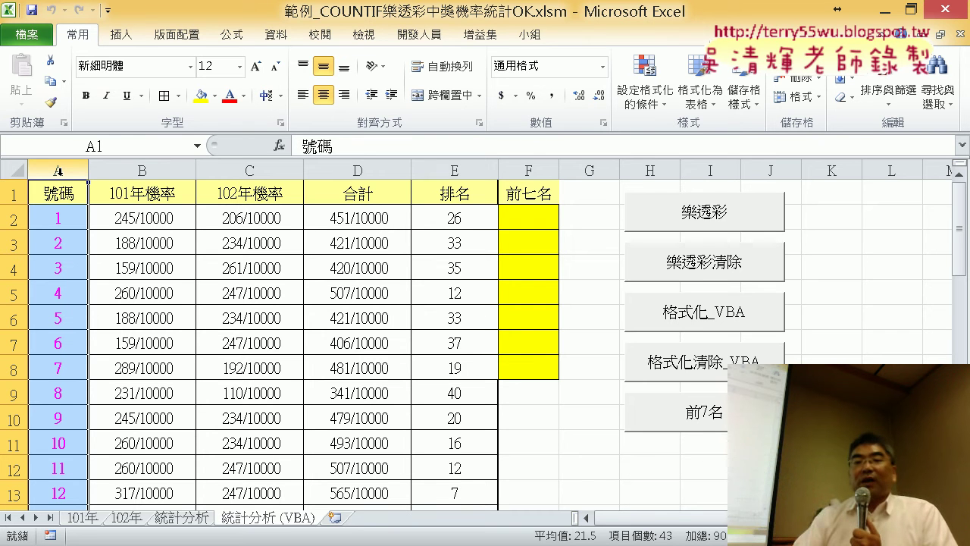
Run 格式化_VBA to colour the top-ranked number cells green and scroll to review them.
left_click(737, 316)
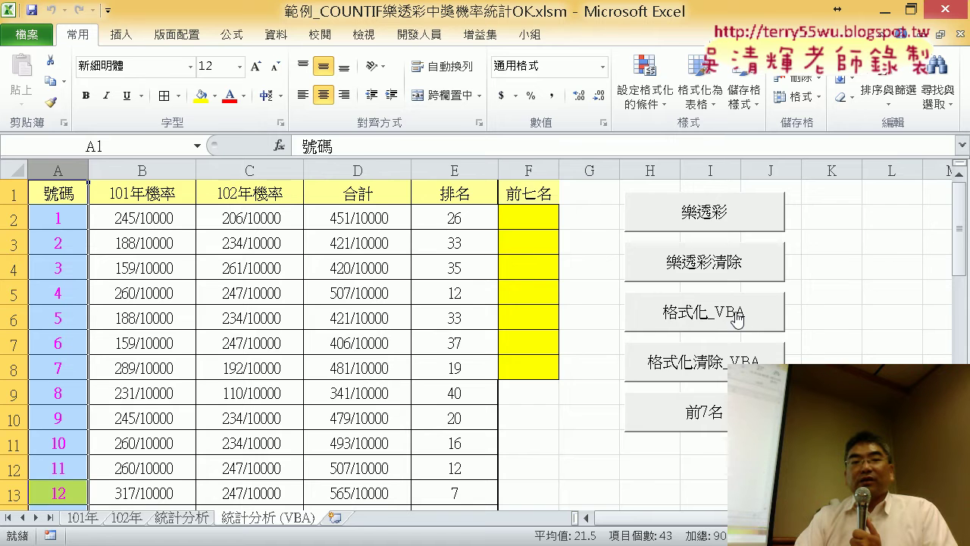
scroll(737, 316, "down", 1)
scroll(346, 354, "down", 1)
scroll(86, 241, "down", 2)
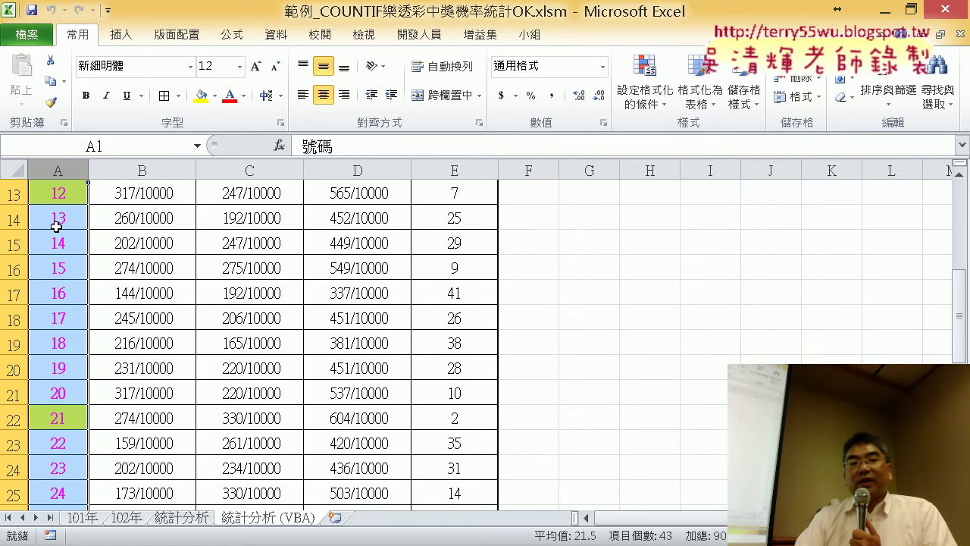
scroll(220, 385, "up", 2)
Select cell A13 and run 格式化清除_VBA to remove the highlight colours.
left_click(64, 342)
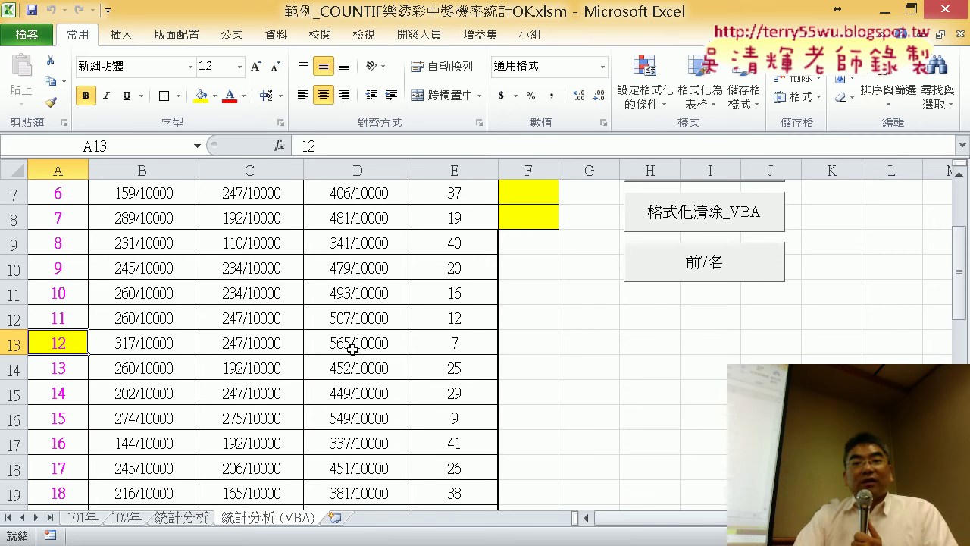
scroll(485, 354, "up", 2)
left_click(687, 369)
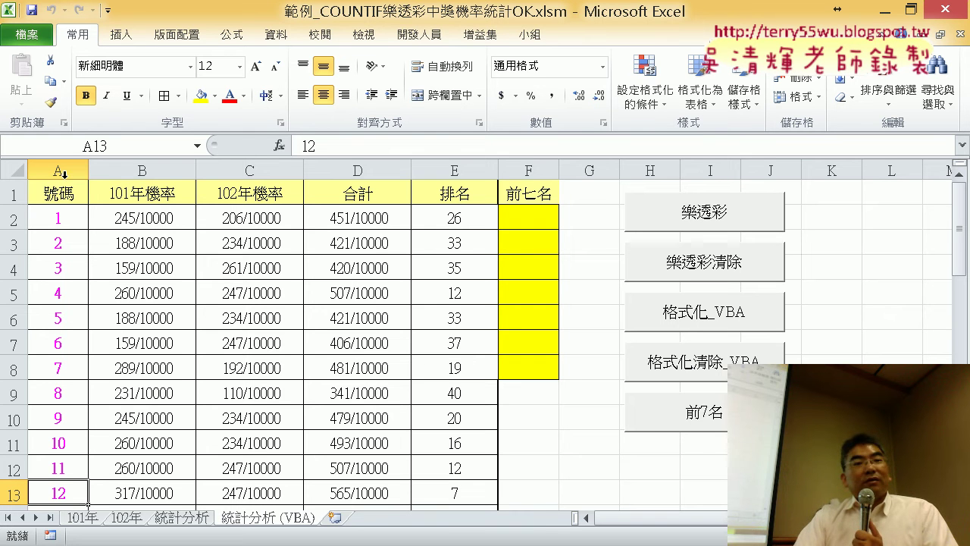
left_click(65, 167)
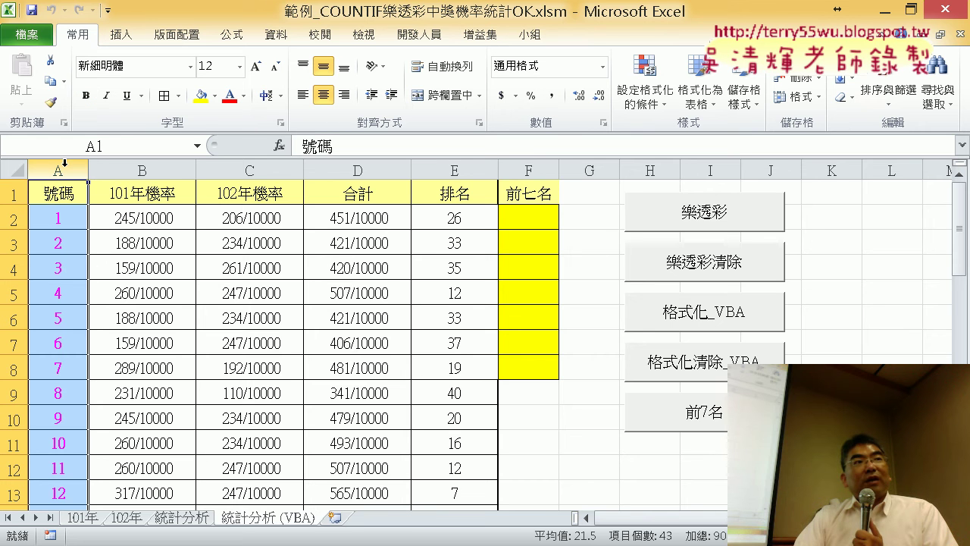
left_click(447, 170)
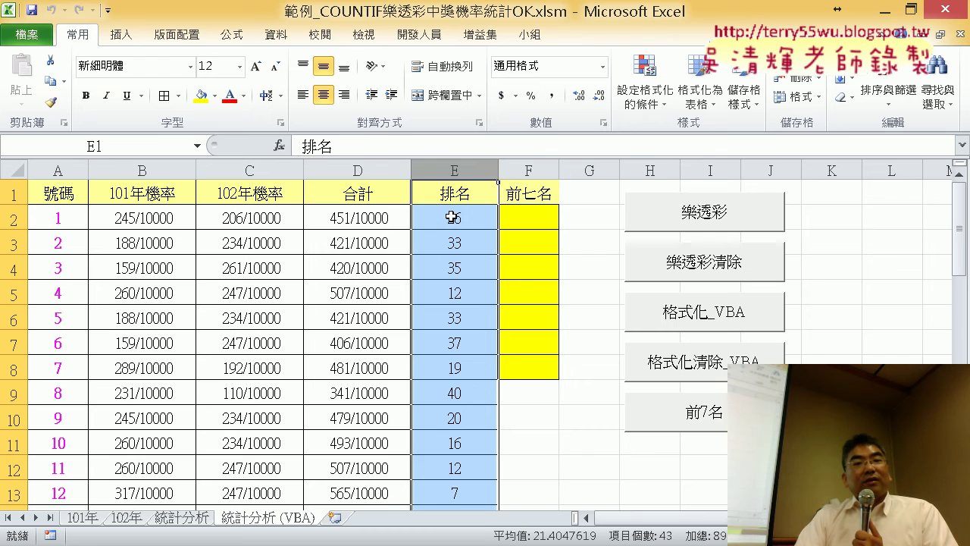
left_click(468, 491)
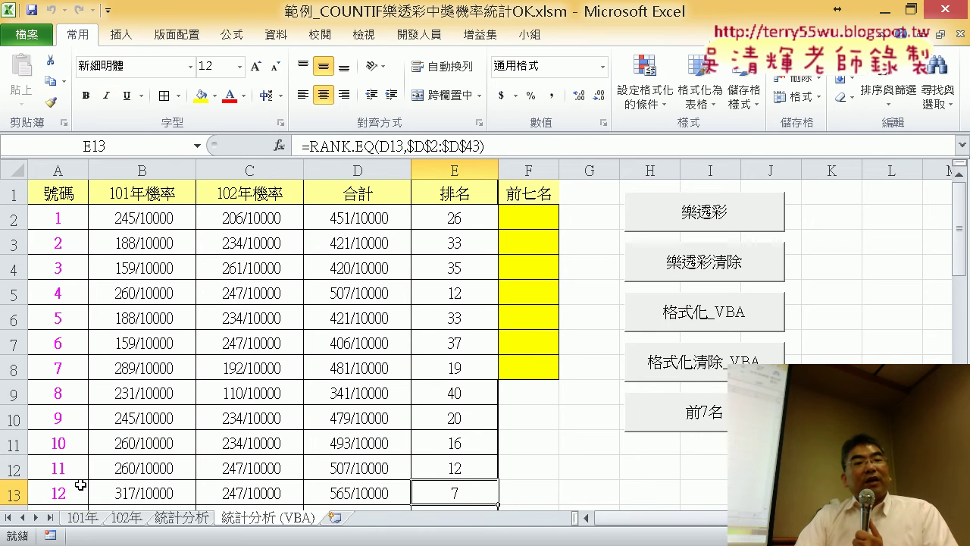
left_click(59, 493)
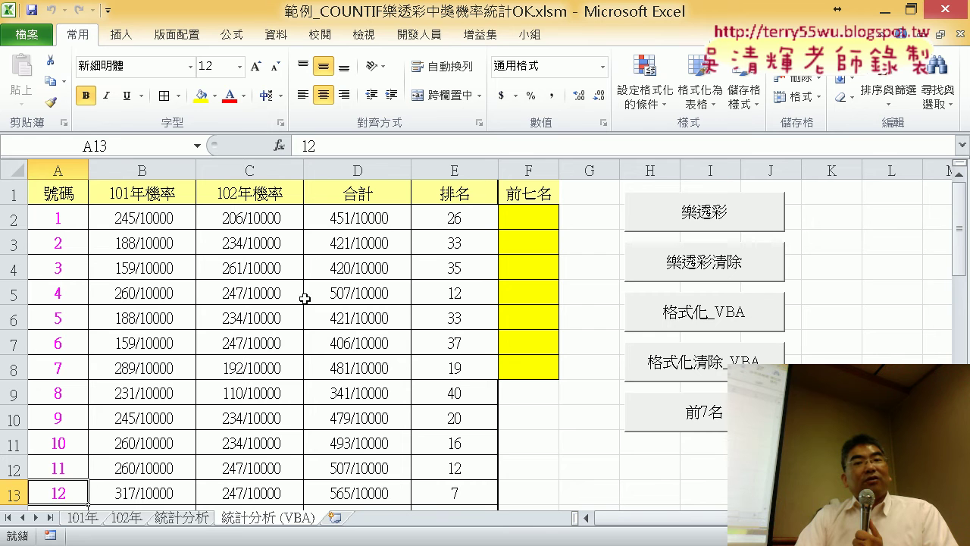
left_click(533, 216)
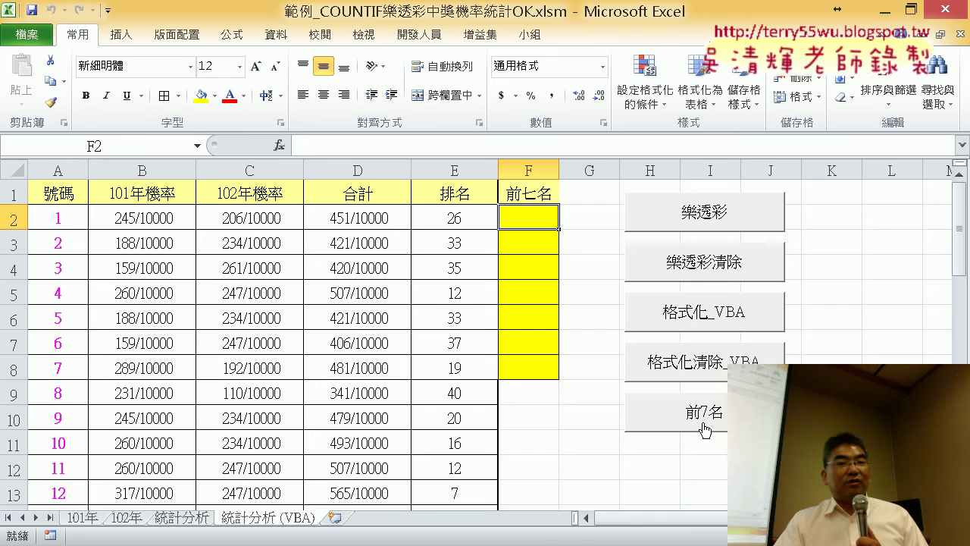
From F2, run the 前7名 macro listing 12, 21, 27, 28, 33, 34, 39, then switch to PowerPoint.
left_click(422, 174)
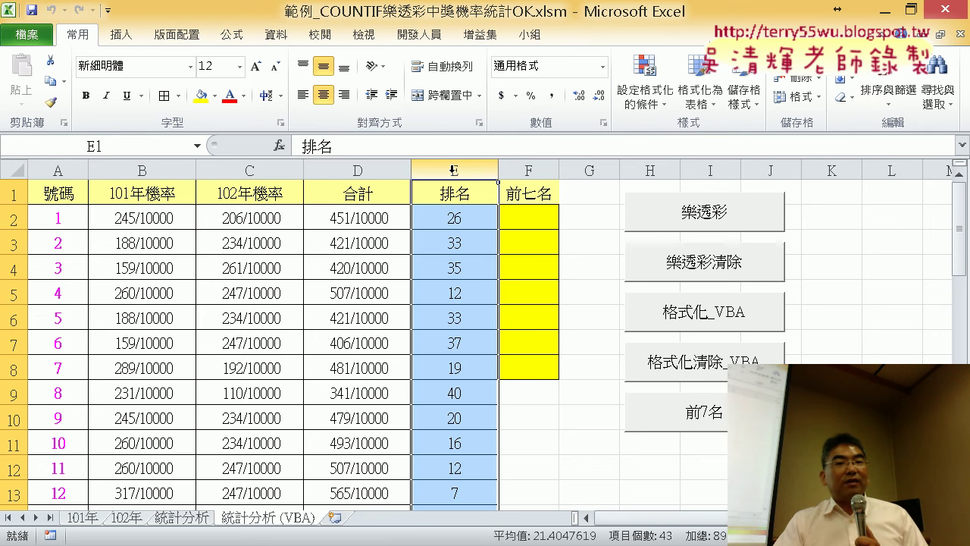
left_click(58, 171)
left_click(536, 216)
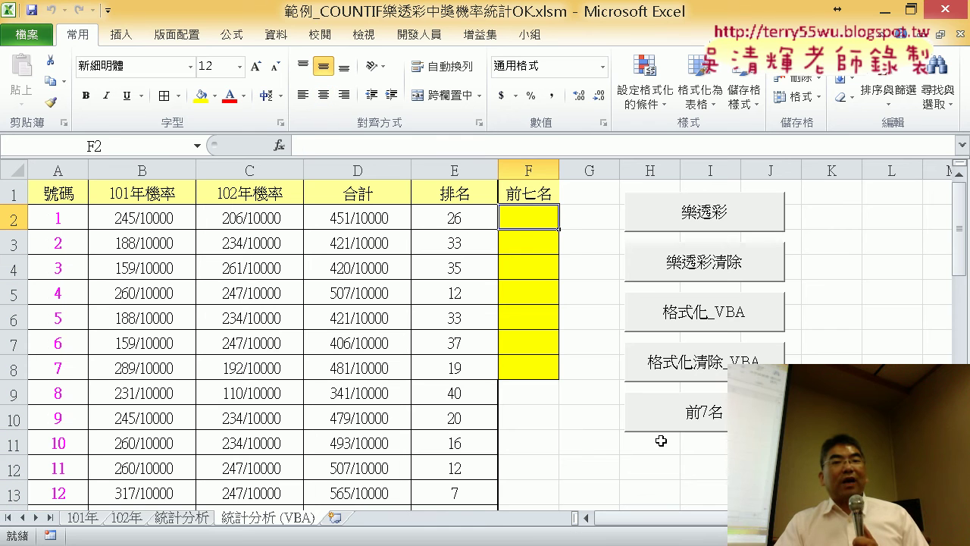
left_click(722, 423)
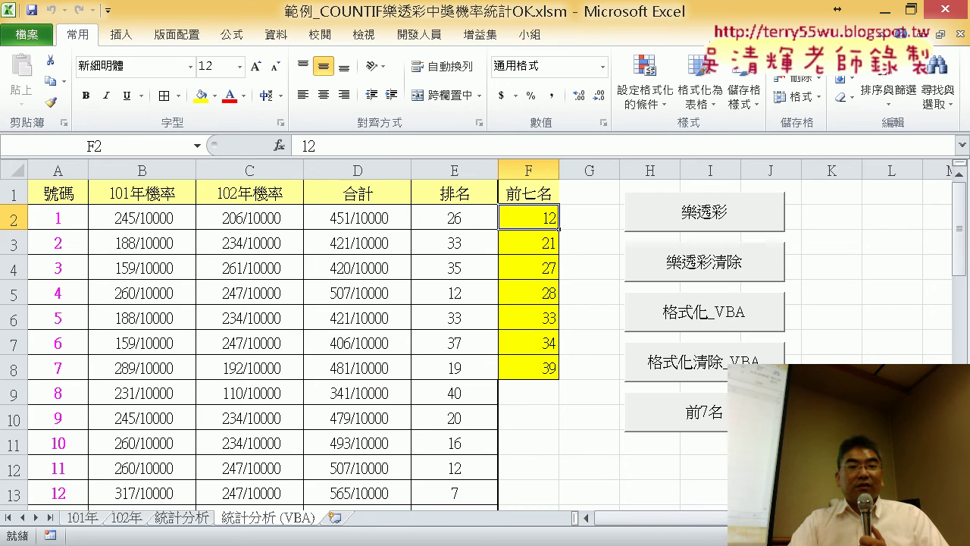
key("alt+Tab")
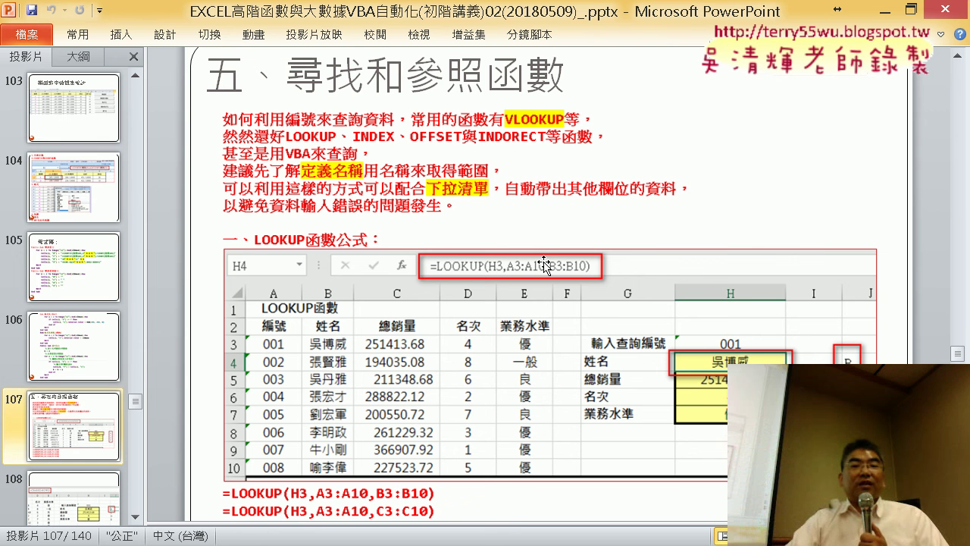
Scroll from slide 107 to slide 108 with the =CHAR(62+ROW()) example.
scroll(544, 267, "down", 5)
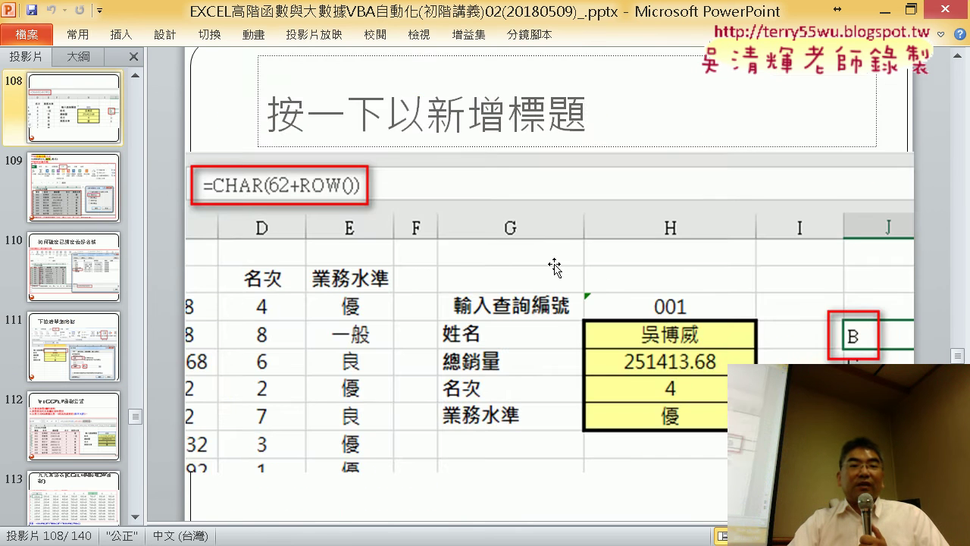